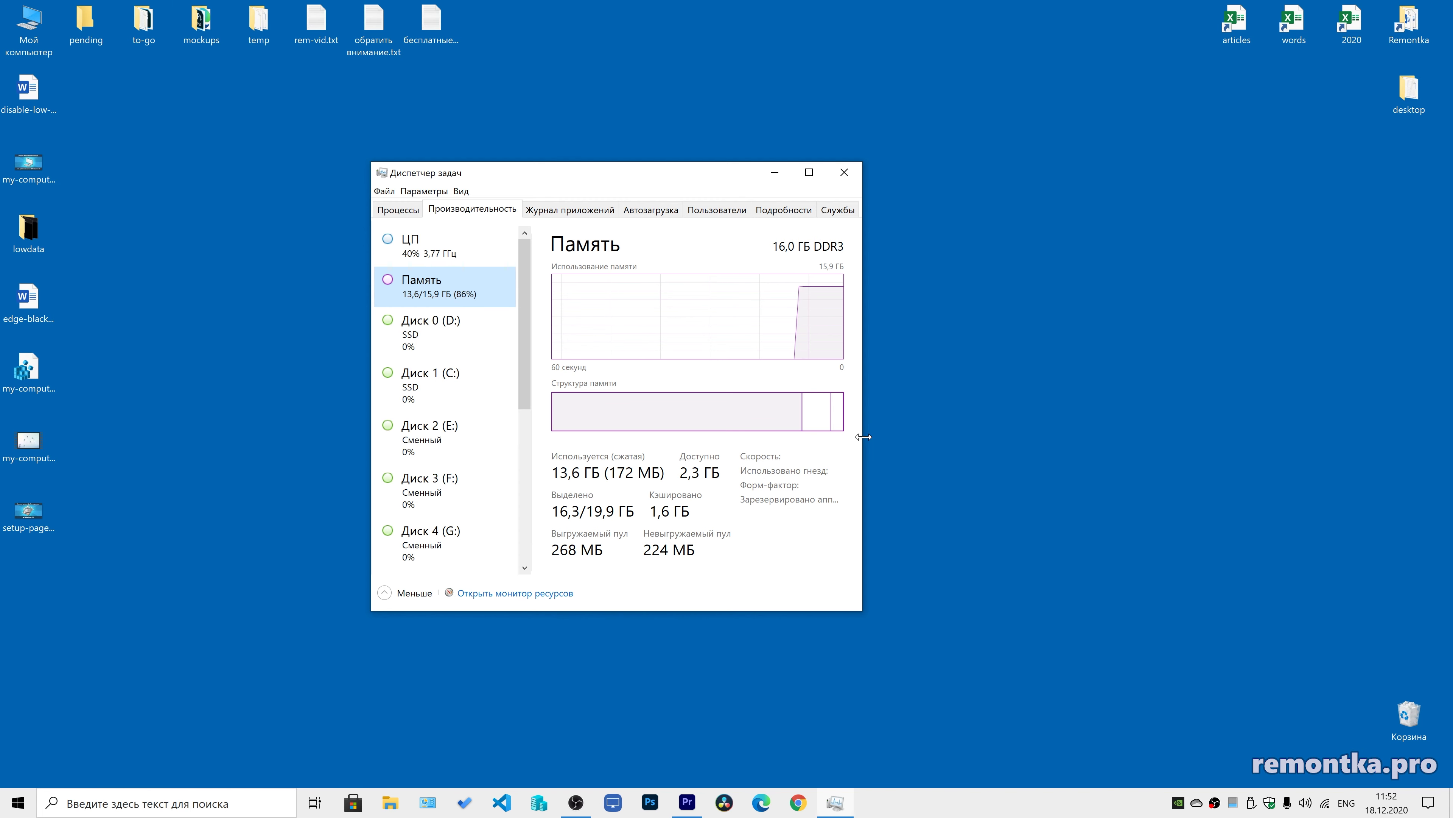
Widen the Task Manager window to examine memory usage, and briefly view the open Premiere Pro project before minimizing it
left_click_drag(862, 422, 903, 457)
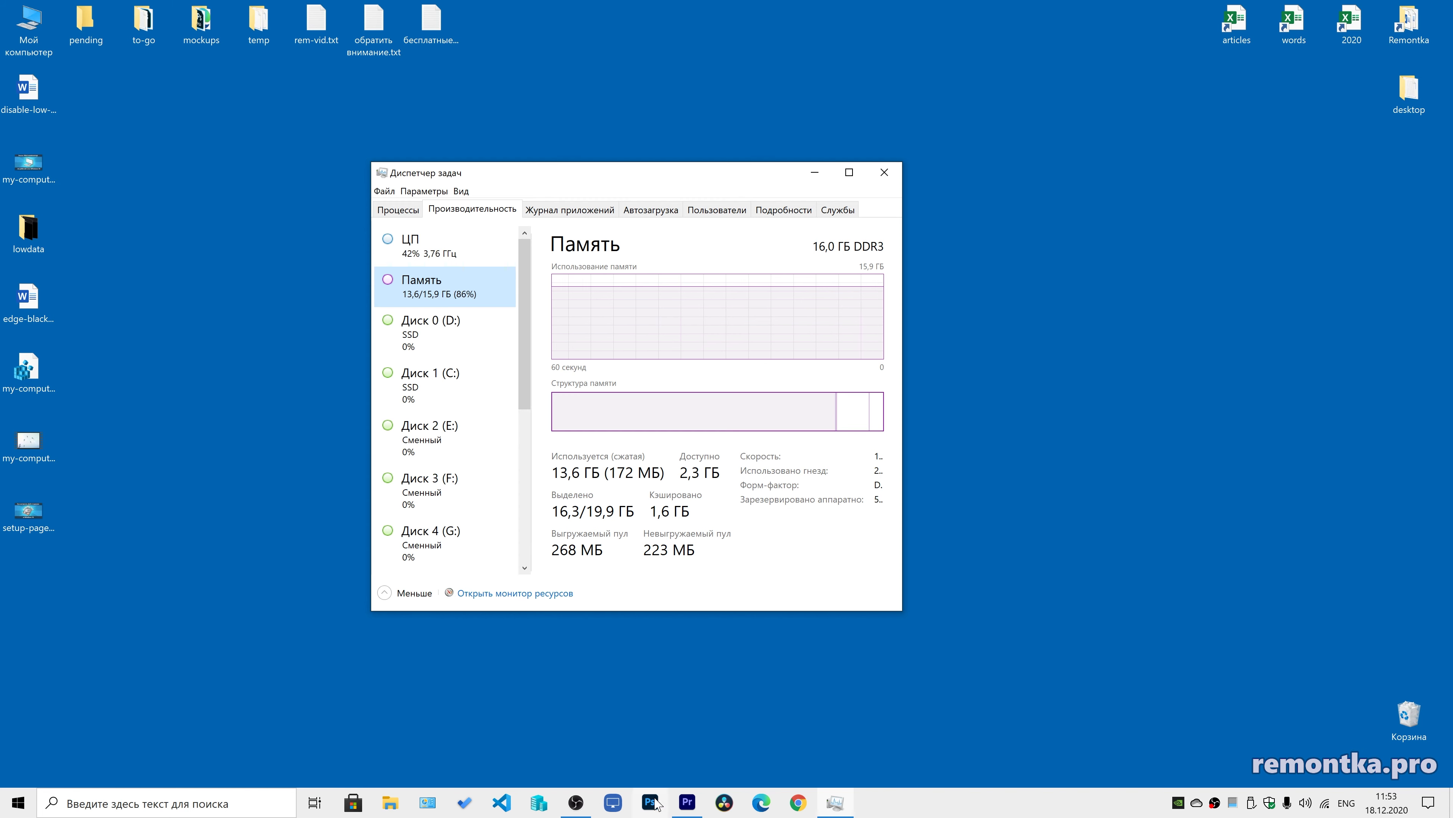
mouse_move(575, 809)
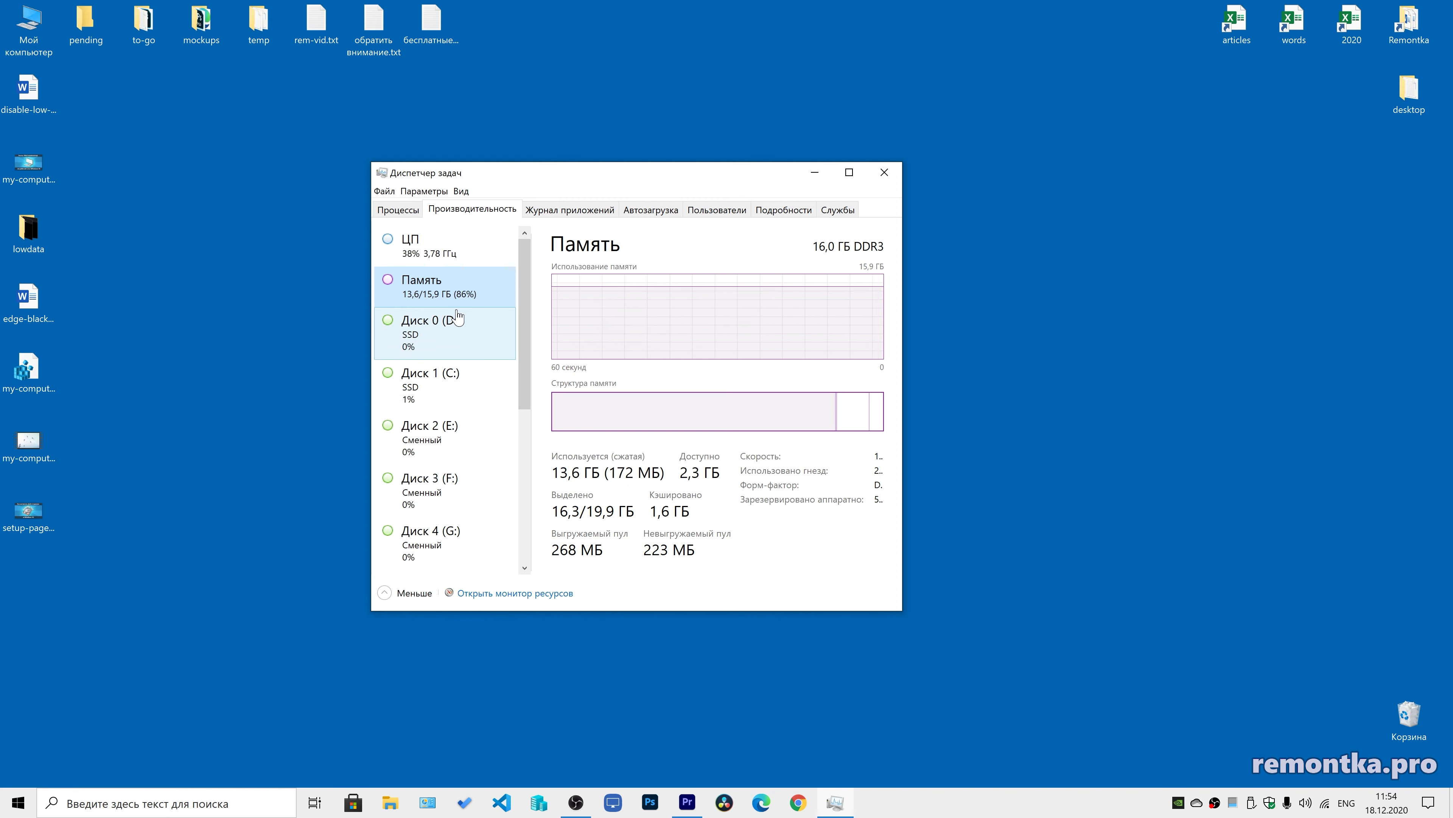
left_click(681, 805)
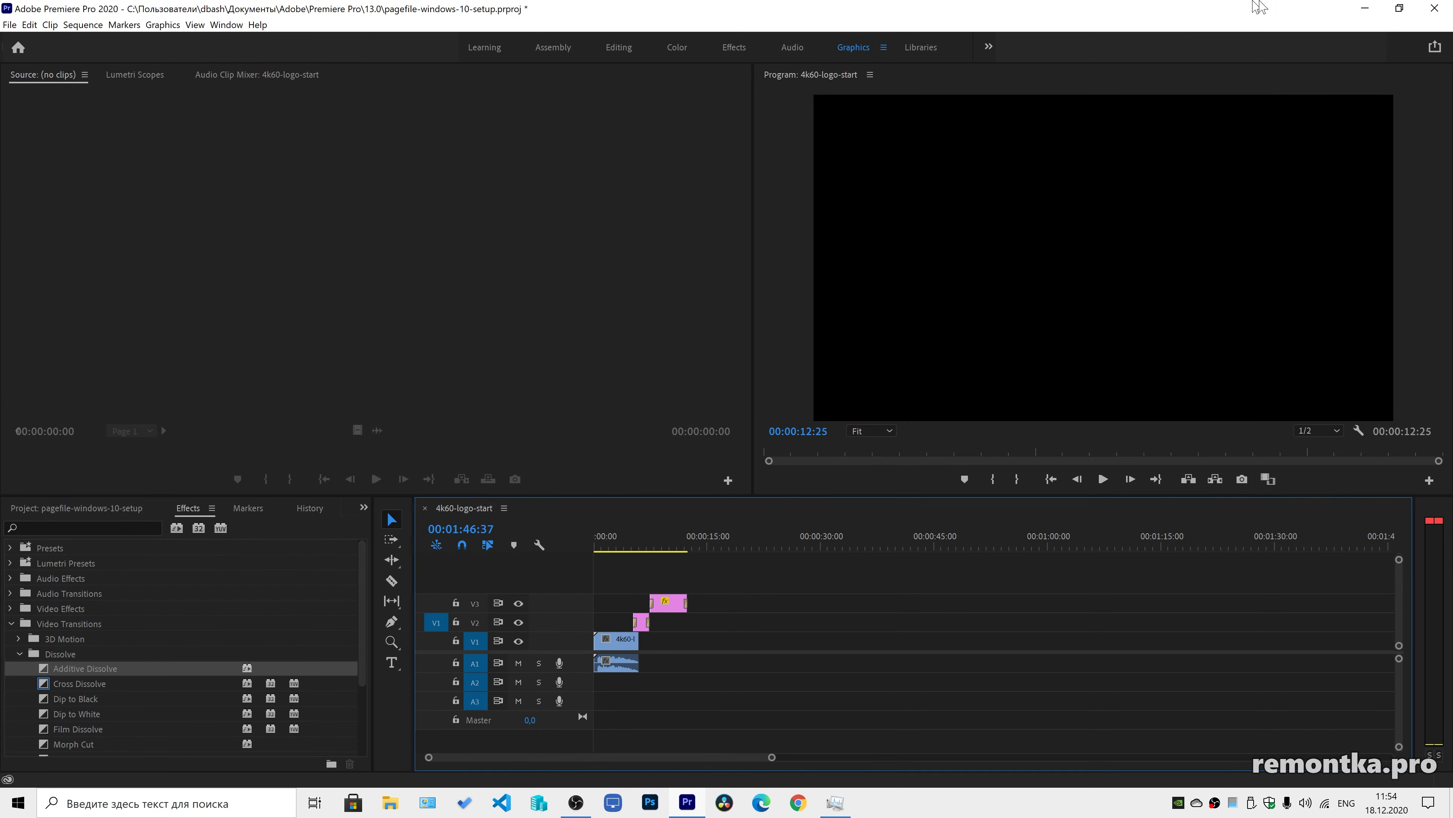
left_click(1364, 8)
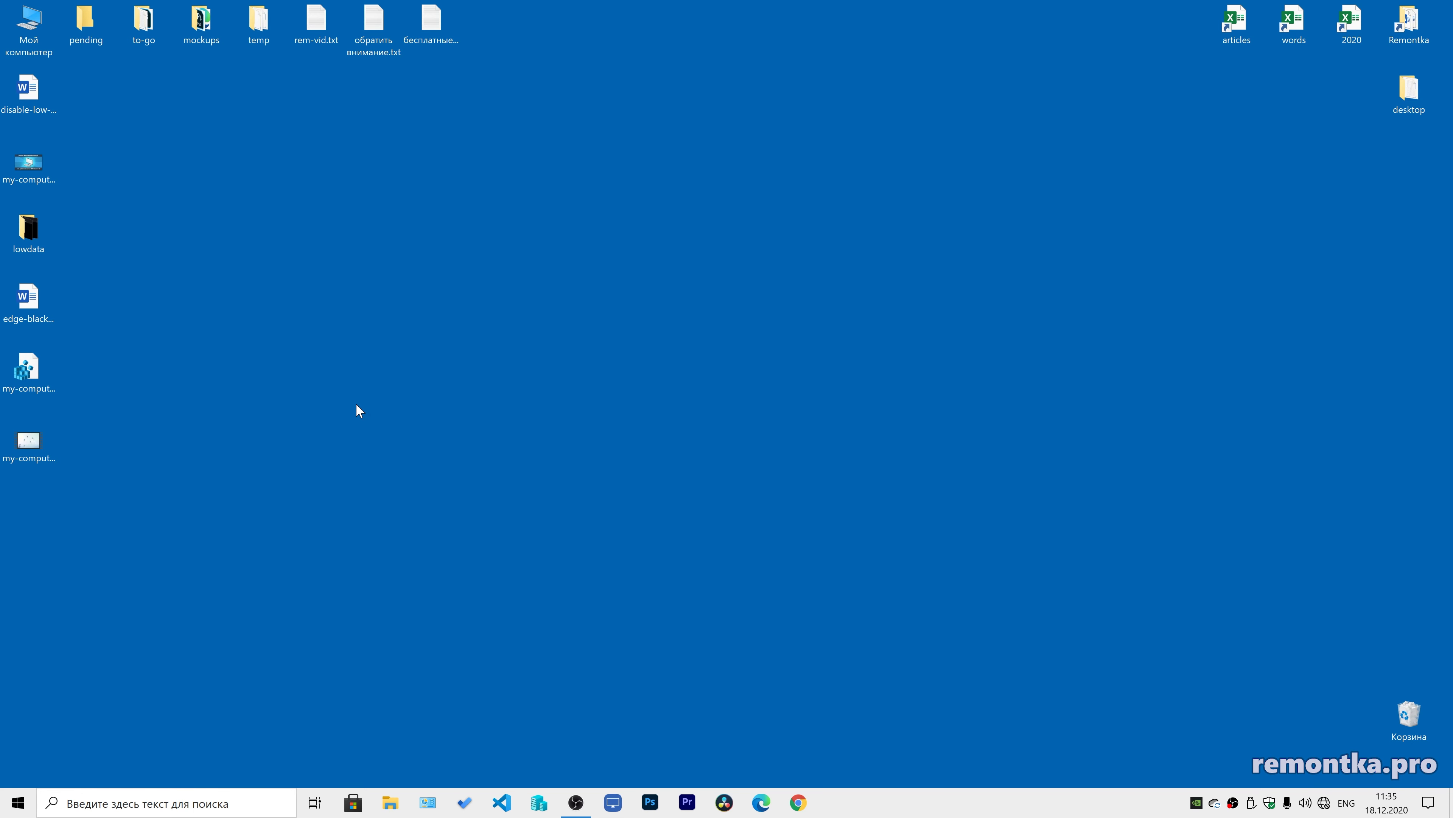
Run sysdm.cpl, view the advanced page of System Properties, and close the dialog
key("super+r")
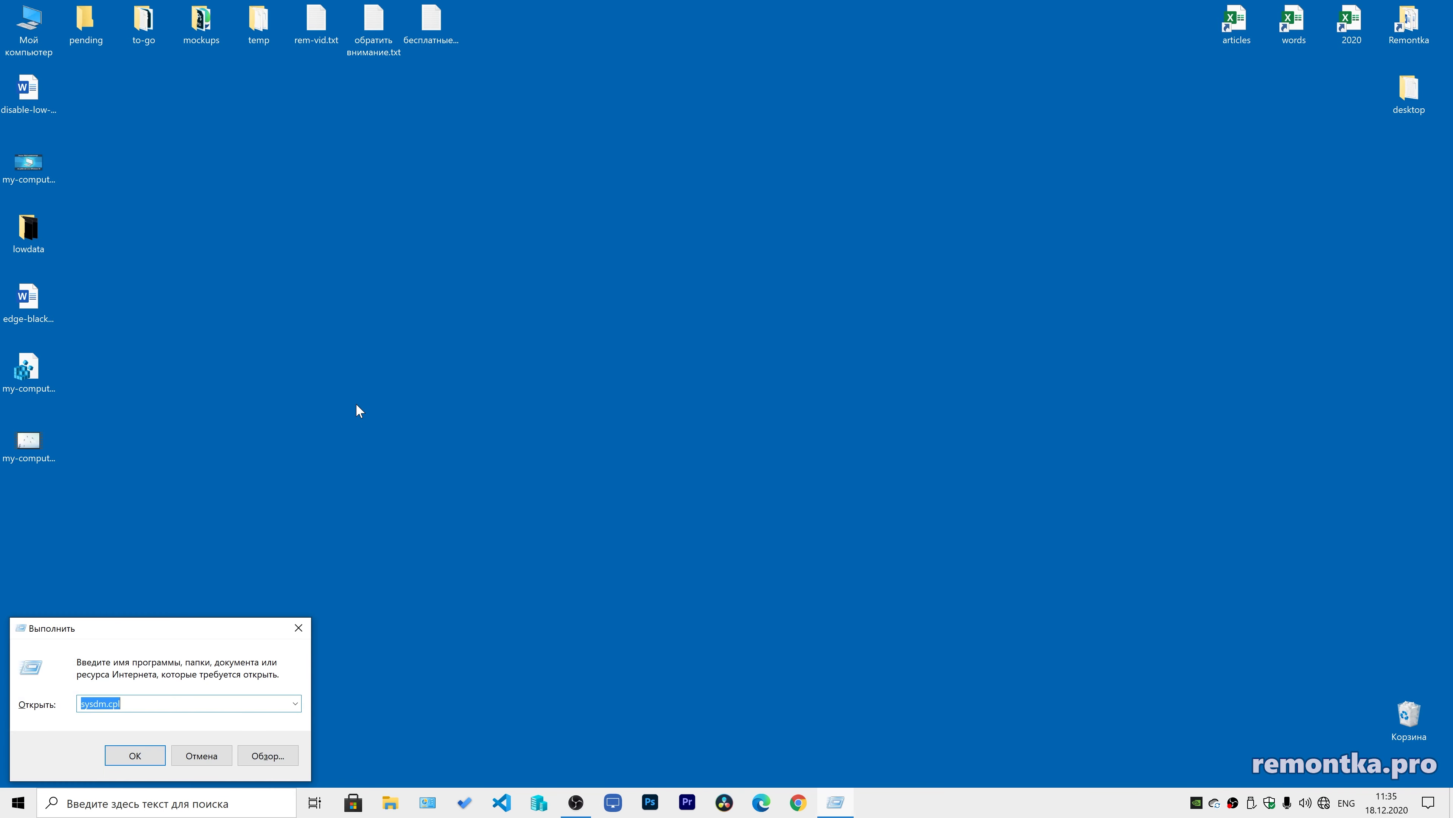
left_click(165, 699)
left_click_drag(133, 702, 107, 702)
left_click(122, 702)
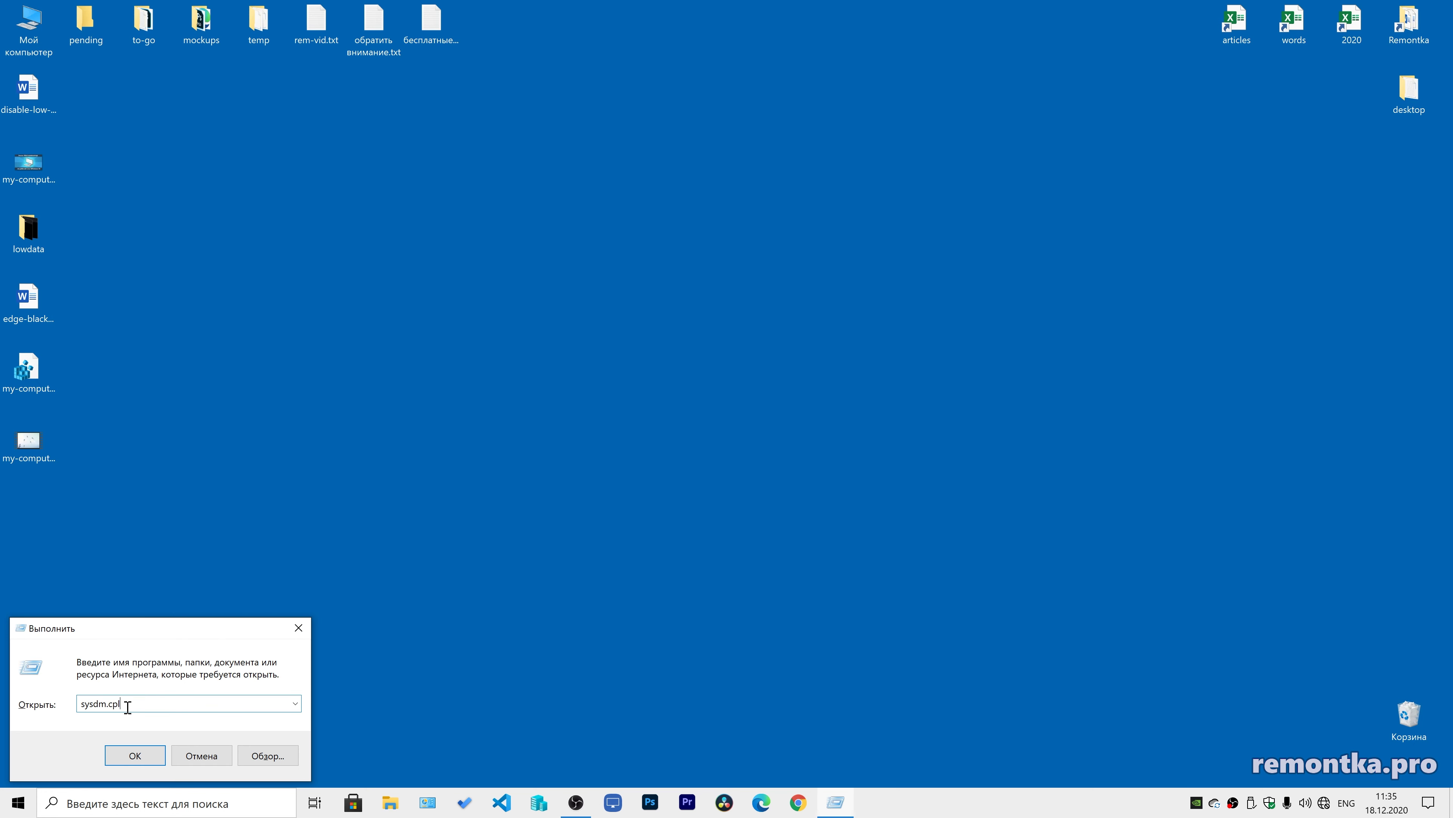
left_click(147, 756)
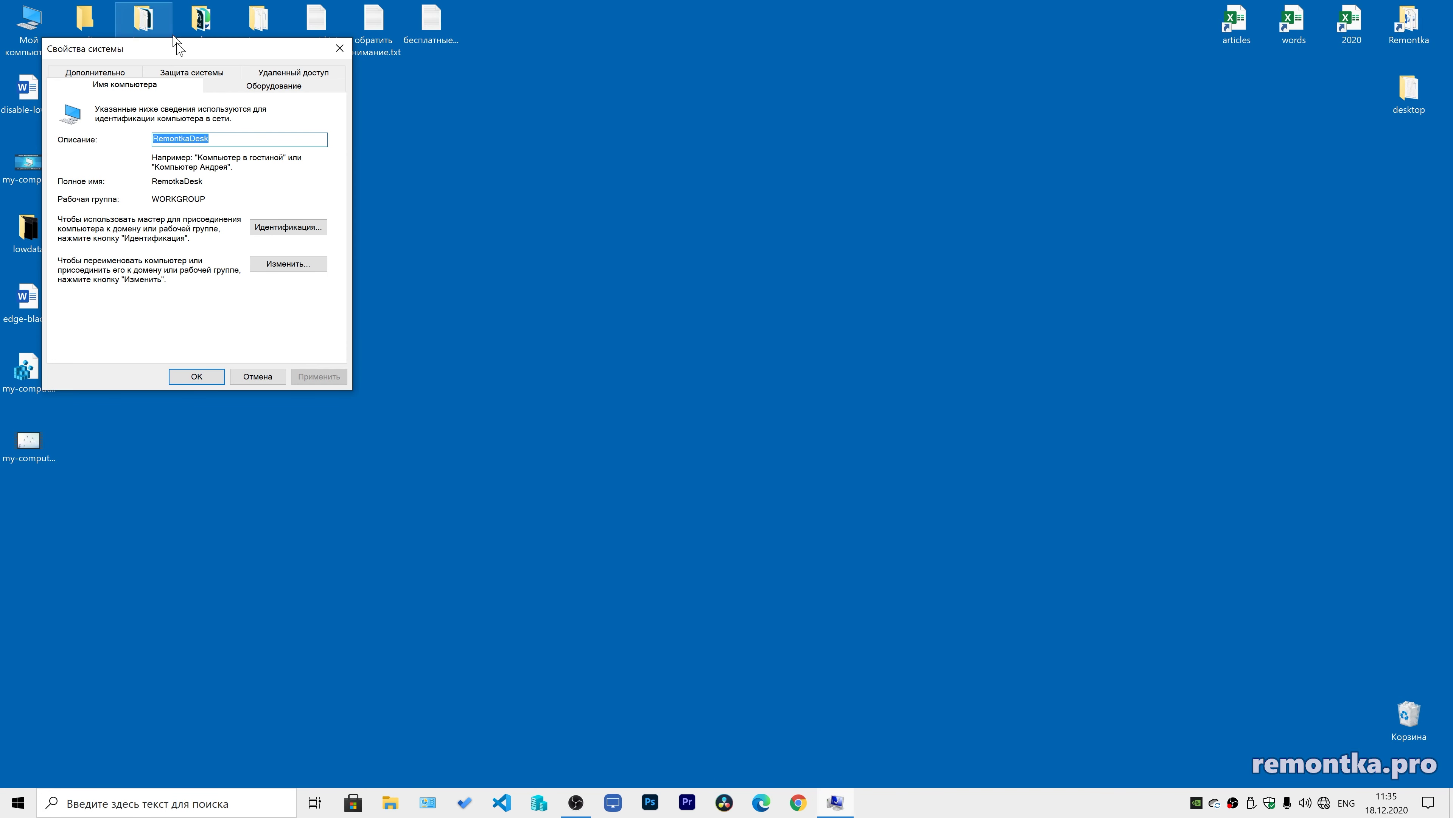
left_click_drag(213, 52, 417, 128)
left_click(293, 148)
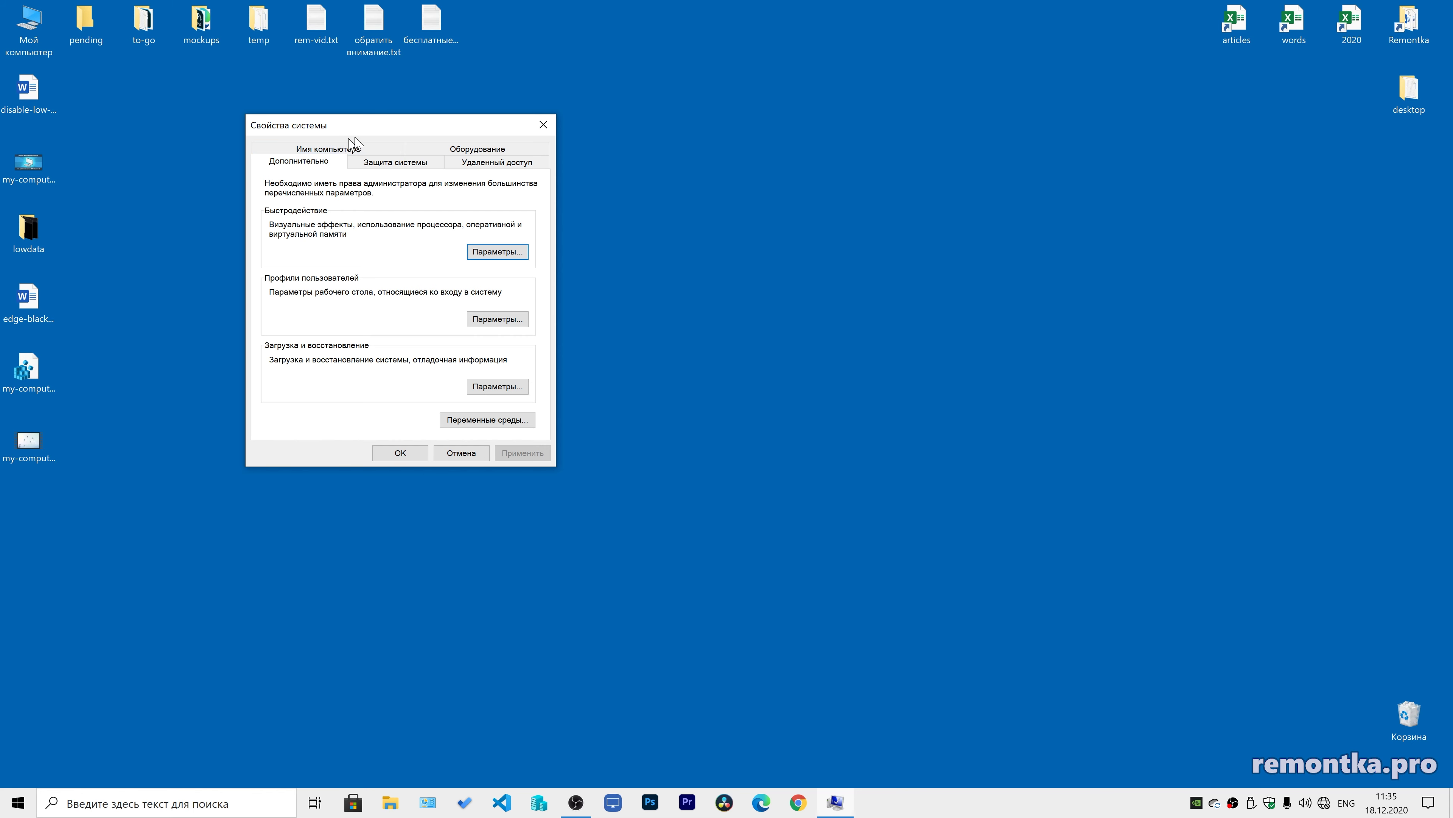
left_click(544, 126)
Open the advanced system settings through the properties of the desktop's computer icon
right_click(32, 19)
left_click(128, 195)
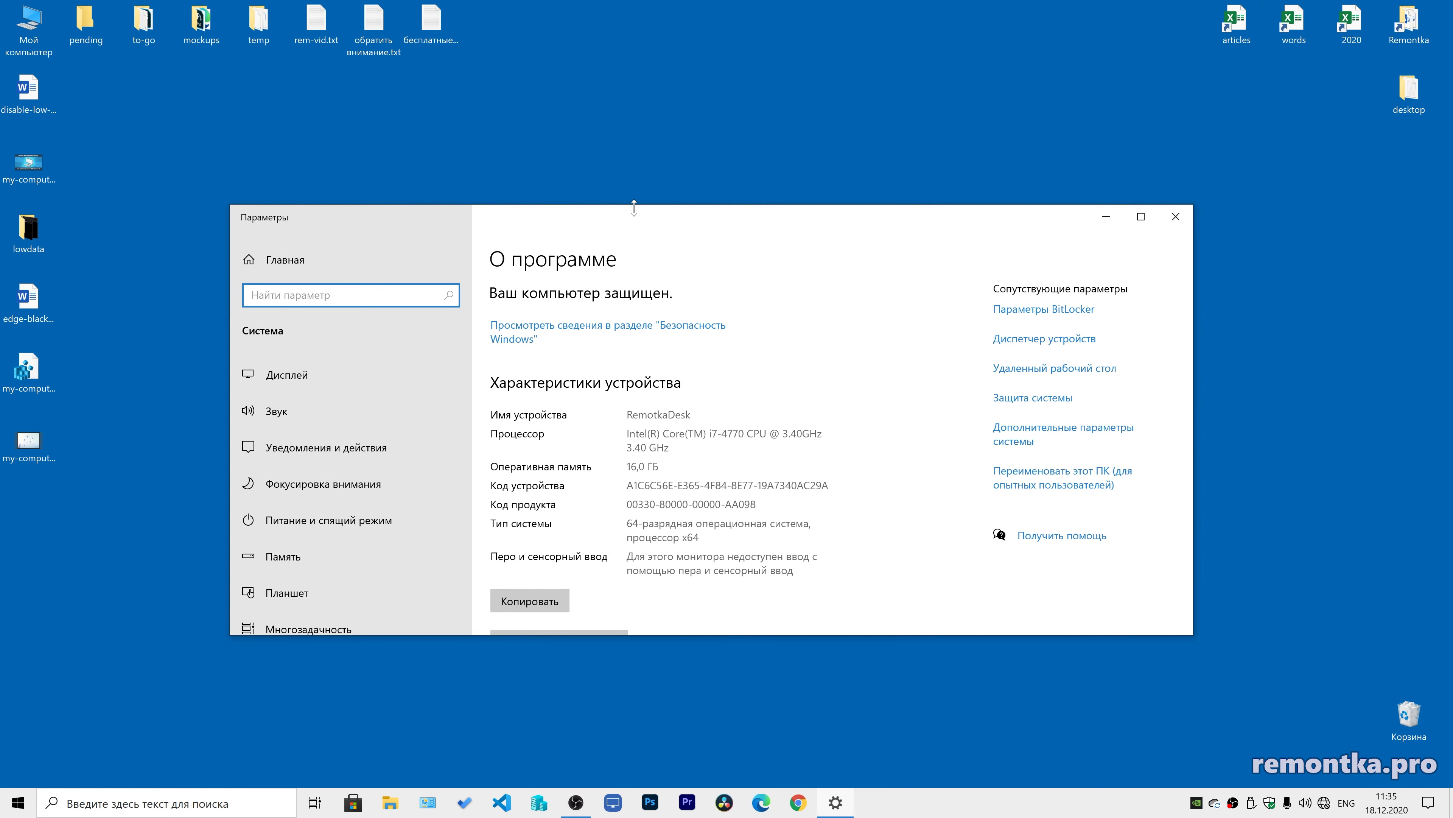
left_click_drag(636, 205, 638, 117)
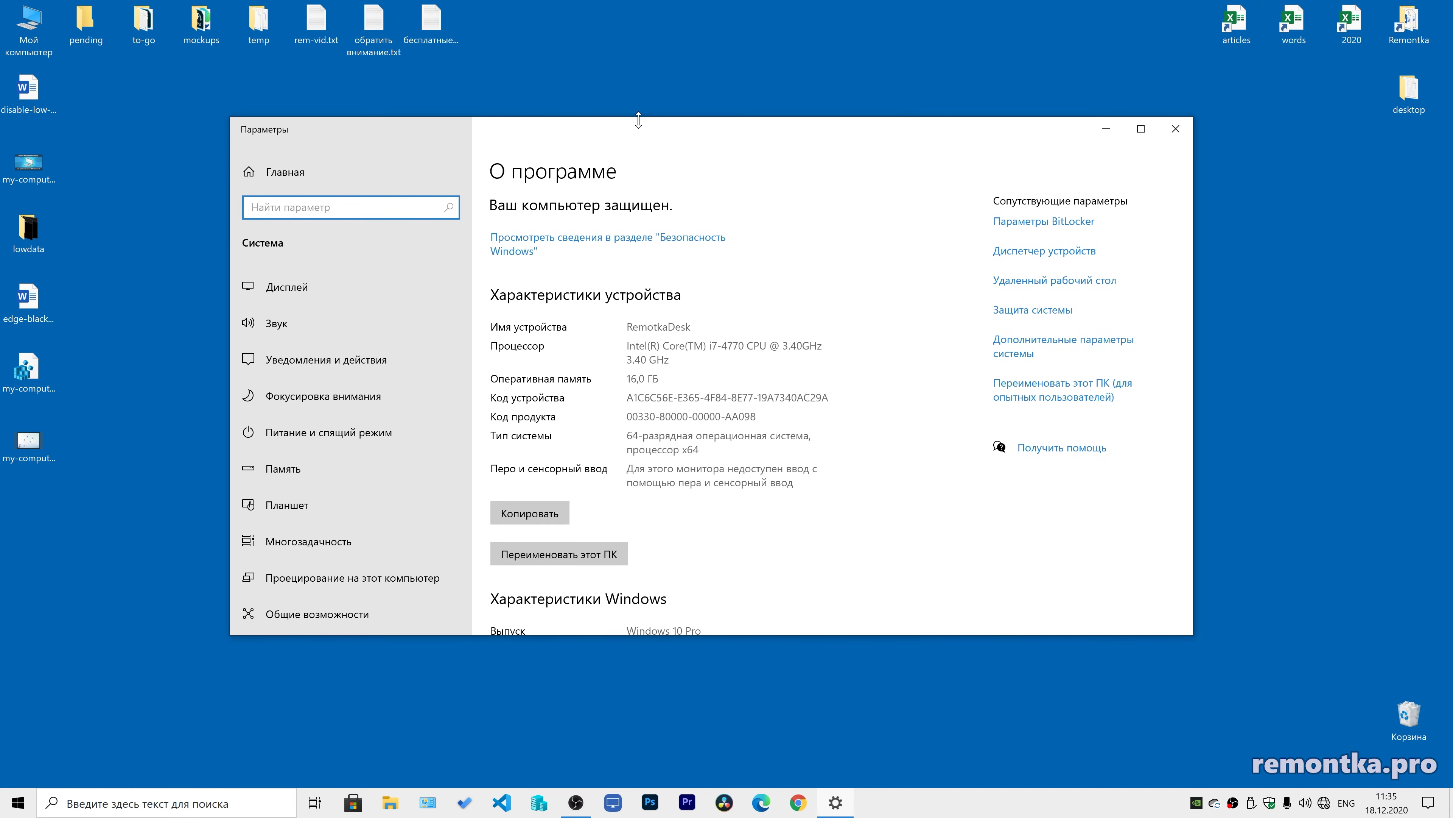
scroll(342, 452, "down", 3)
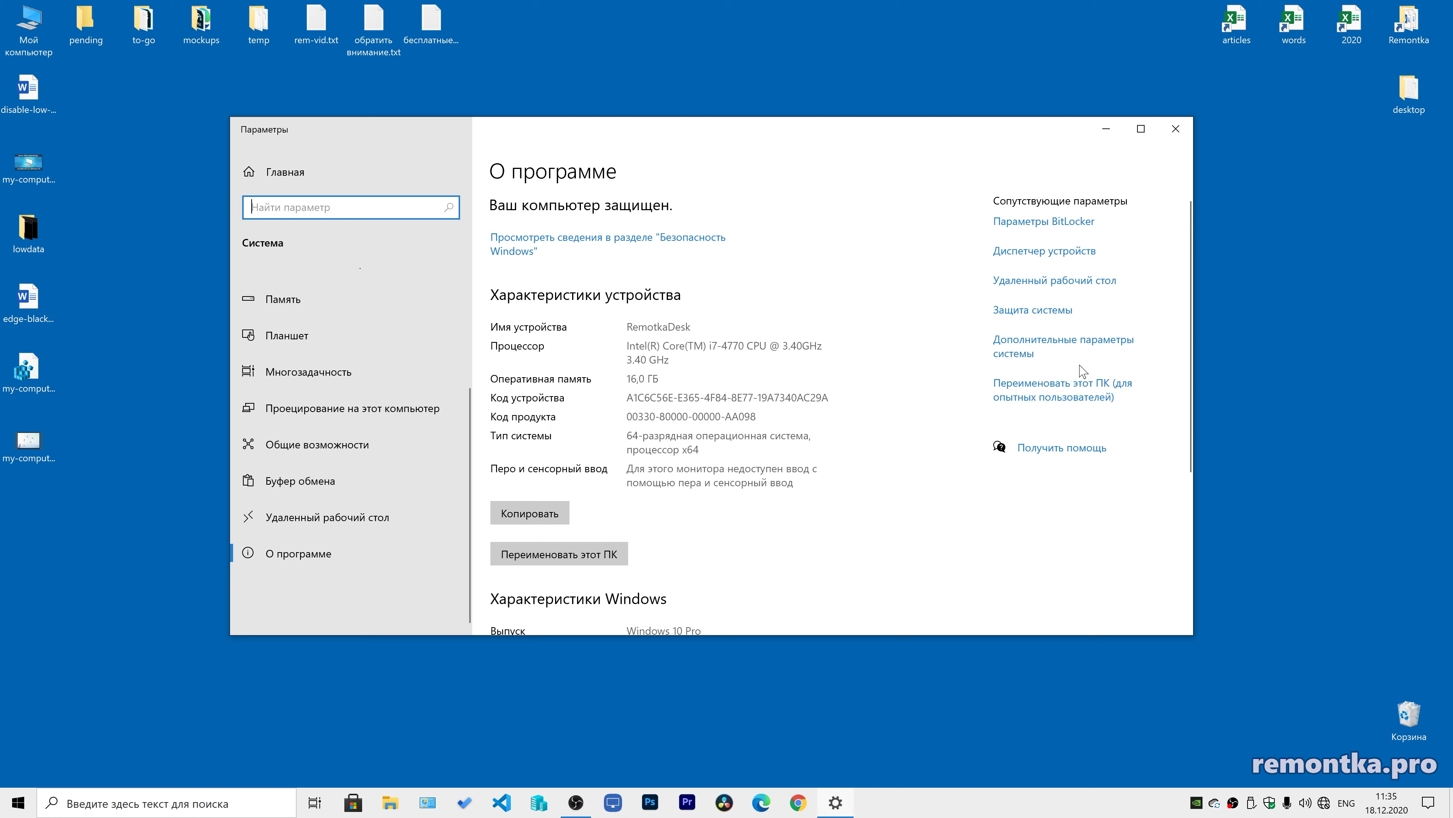
left_click(1023, 344)
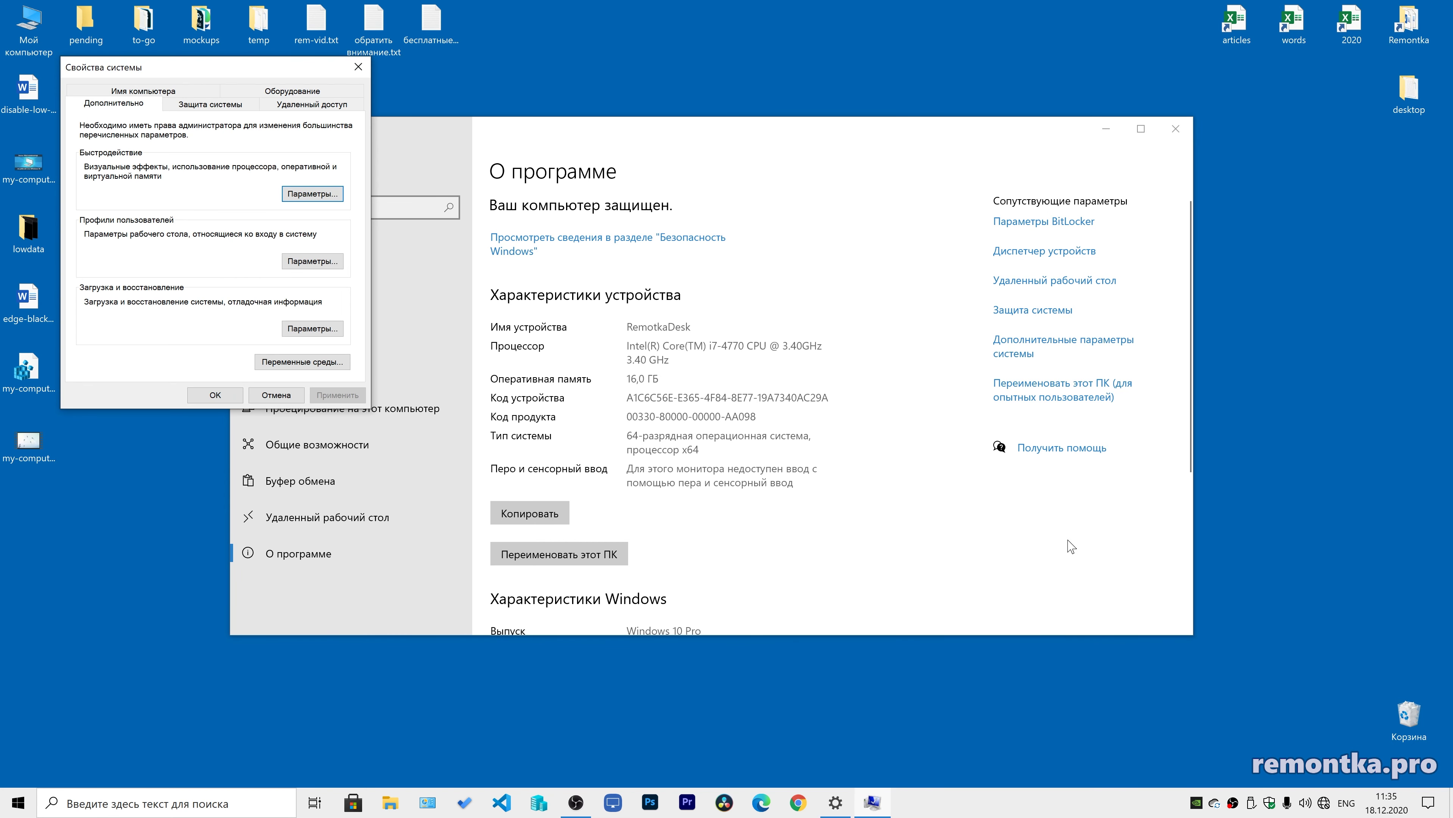
Look through the Control Panel items, and close both Control Panel and the Settings window
left_click(428, 803)
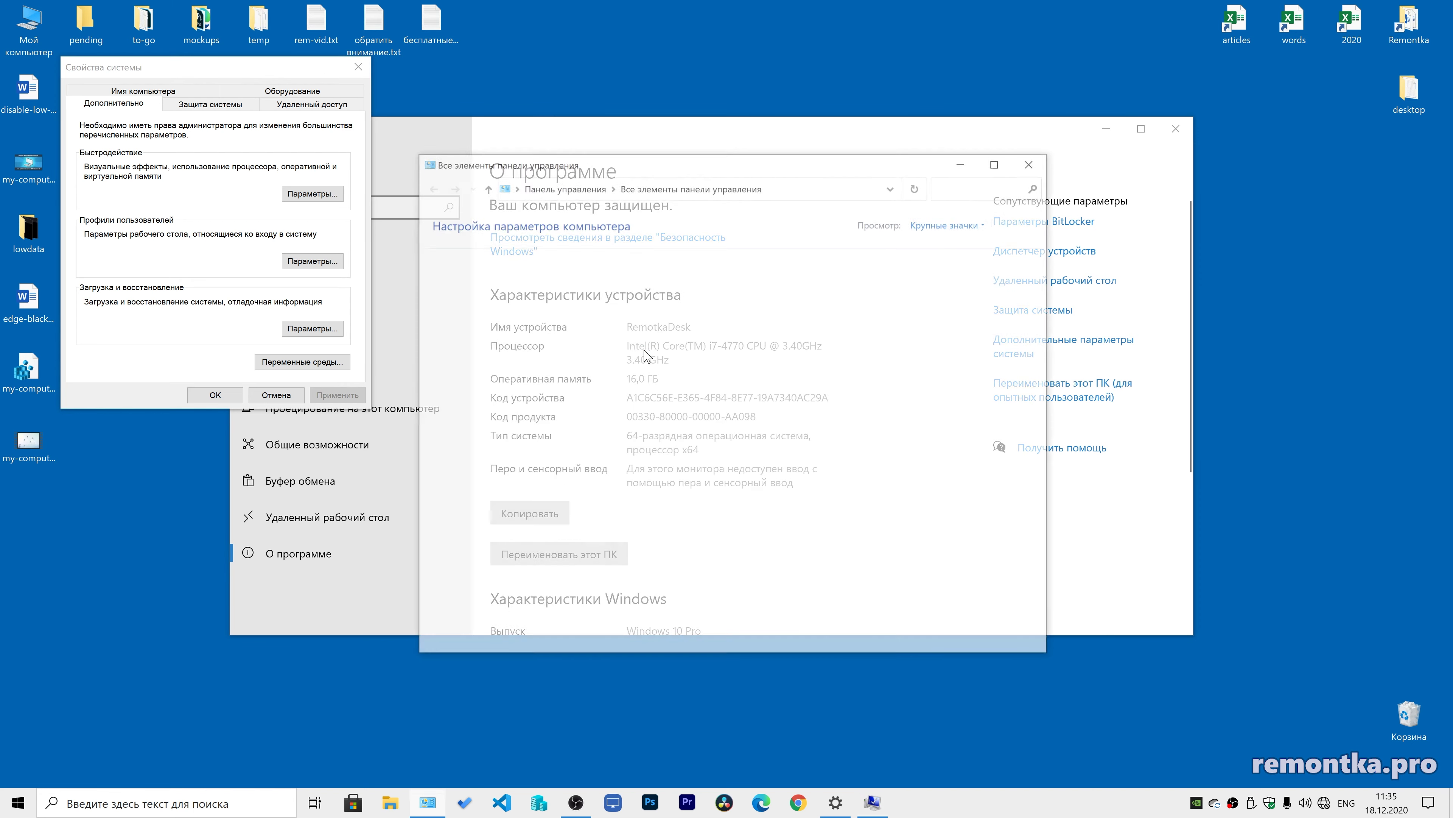
scroll(637, 423, "down", 1)
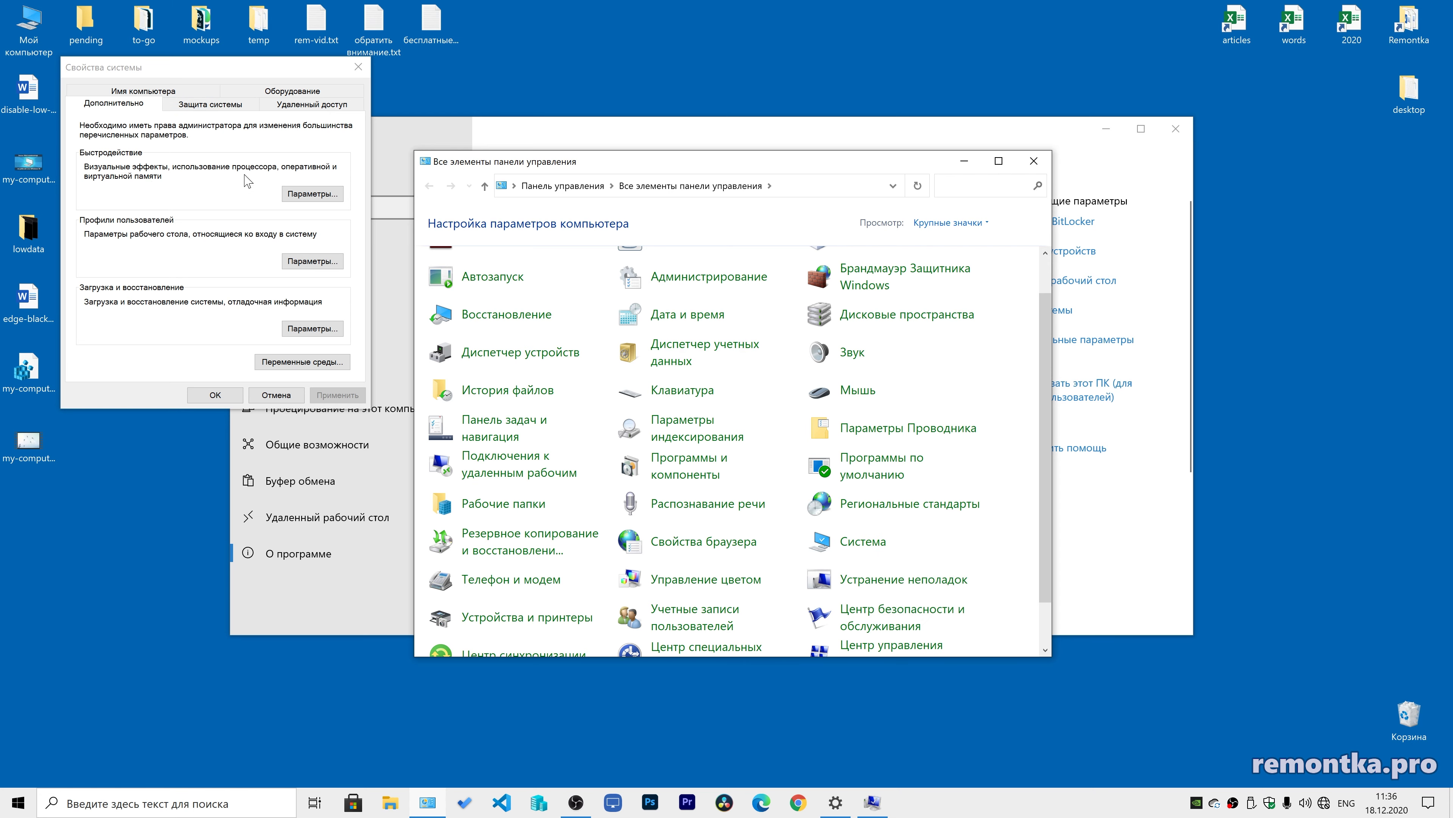
left_click(1033, 162)
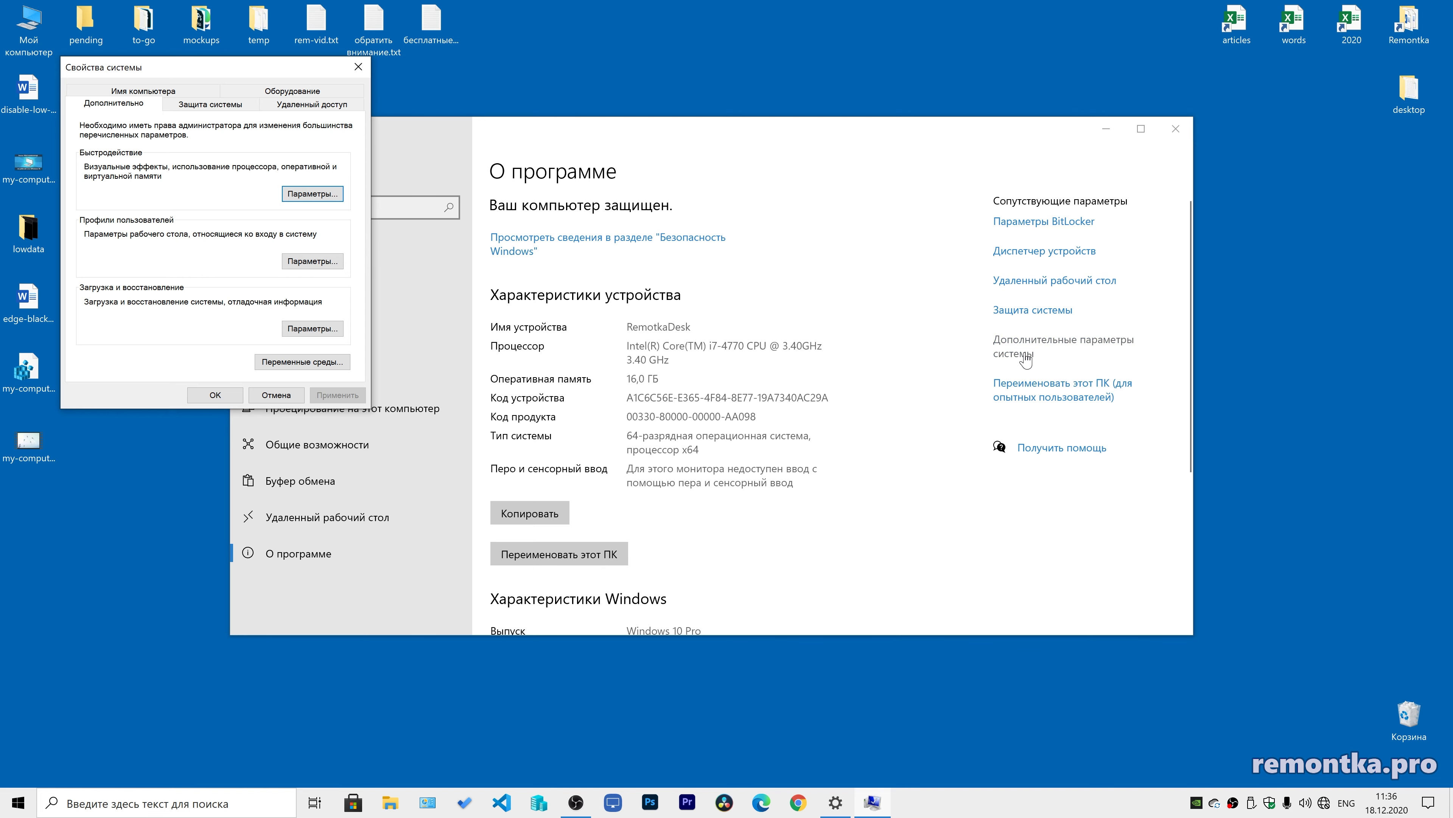
left_click(1167, 128)
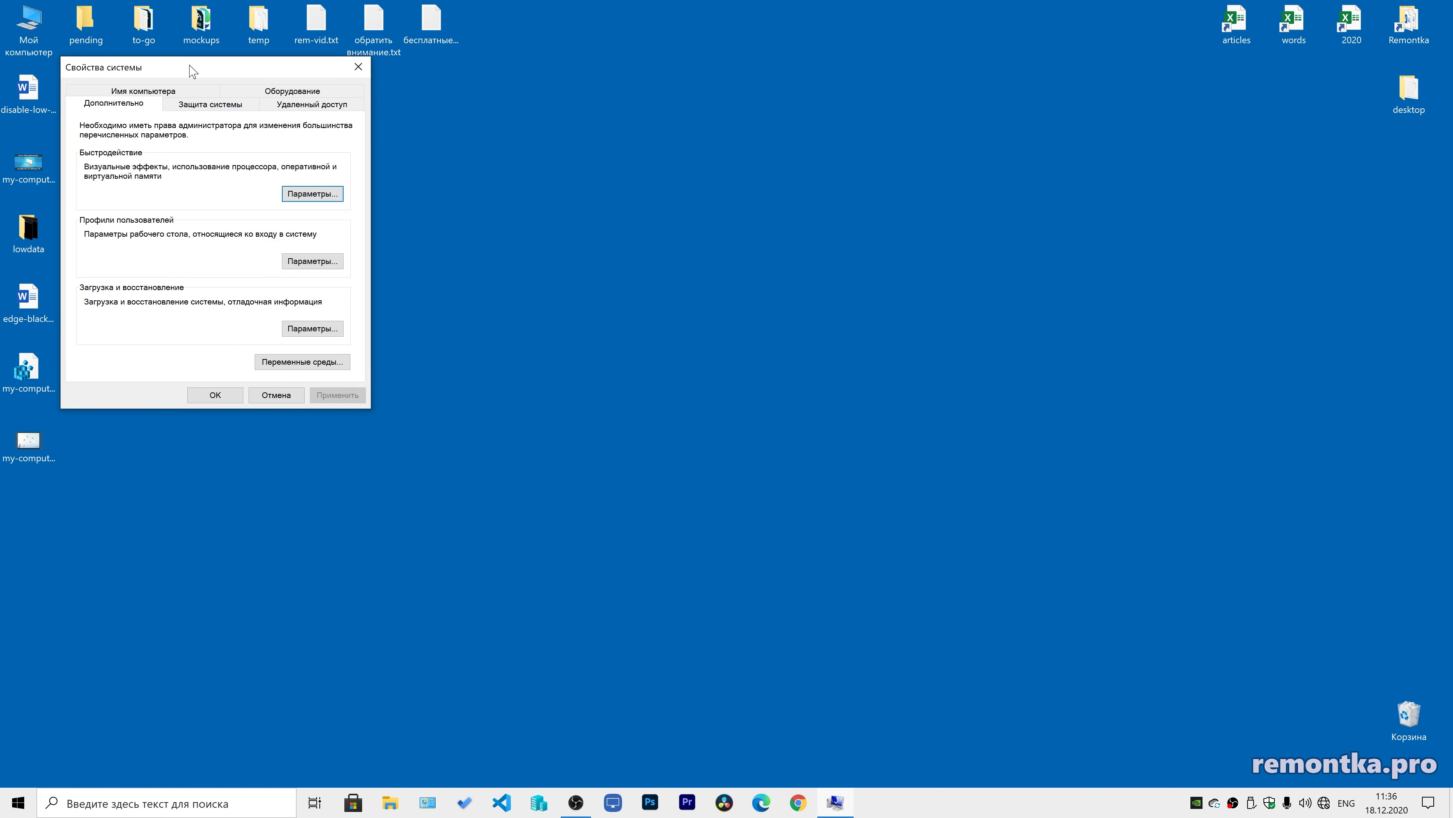
Open the Virtual Memory settings from the advanced performance options and turn off automatic paging file size selection
left_click_drag(193, 71, 601, 196)
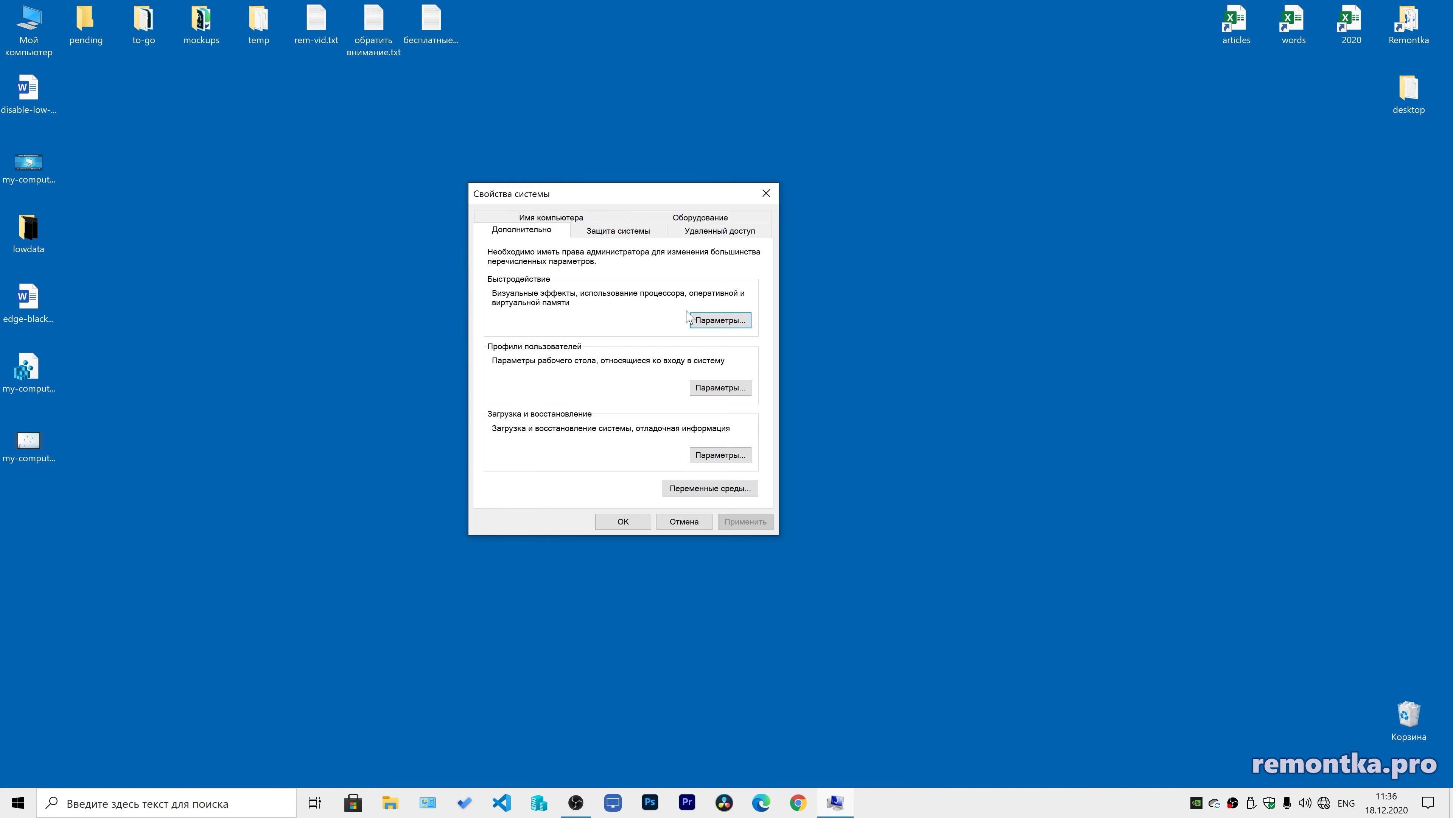
left_click(720, 321)
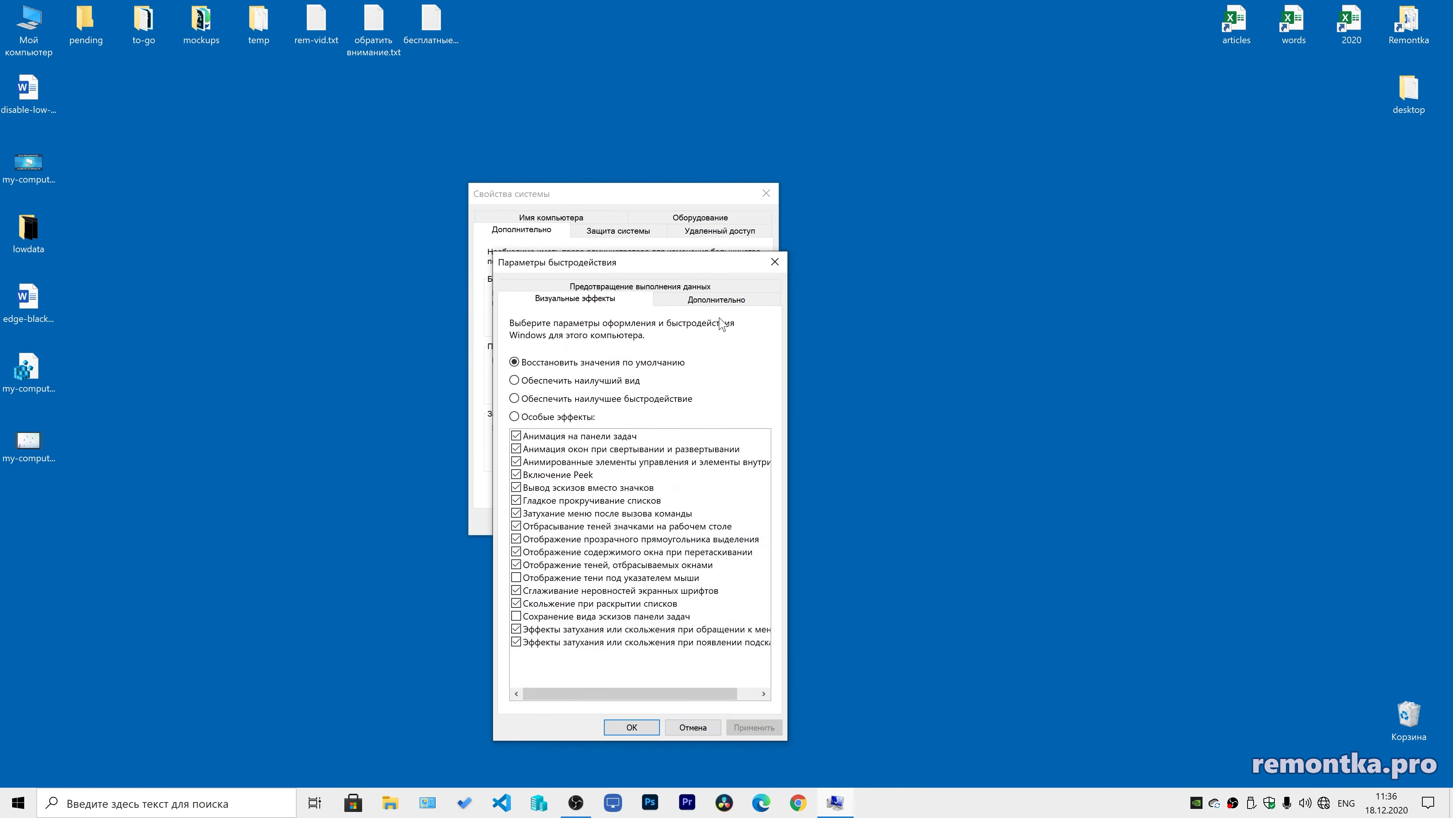
left_click(704, 305)
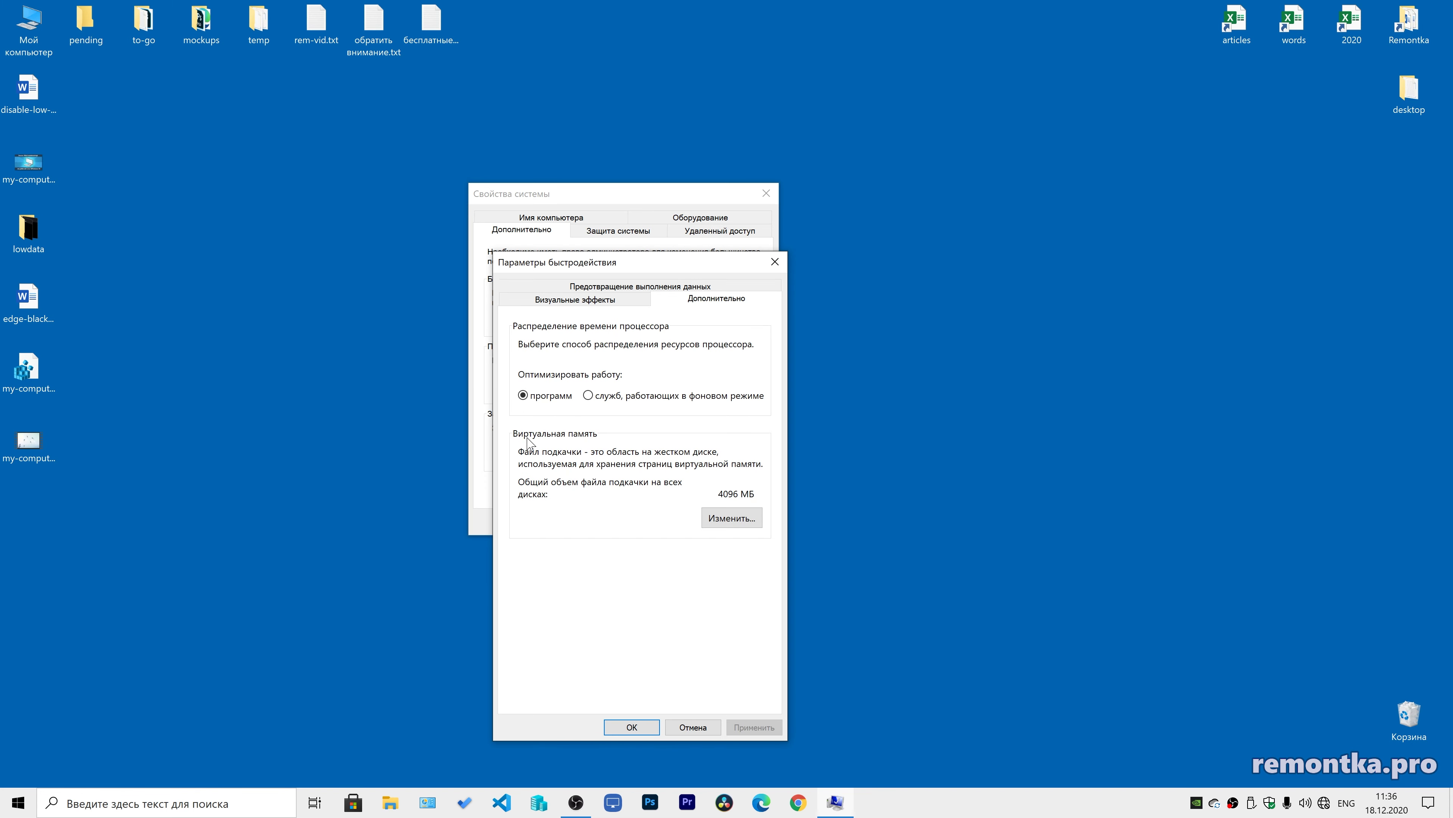
left_click(731, 519)
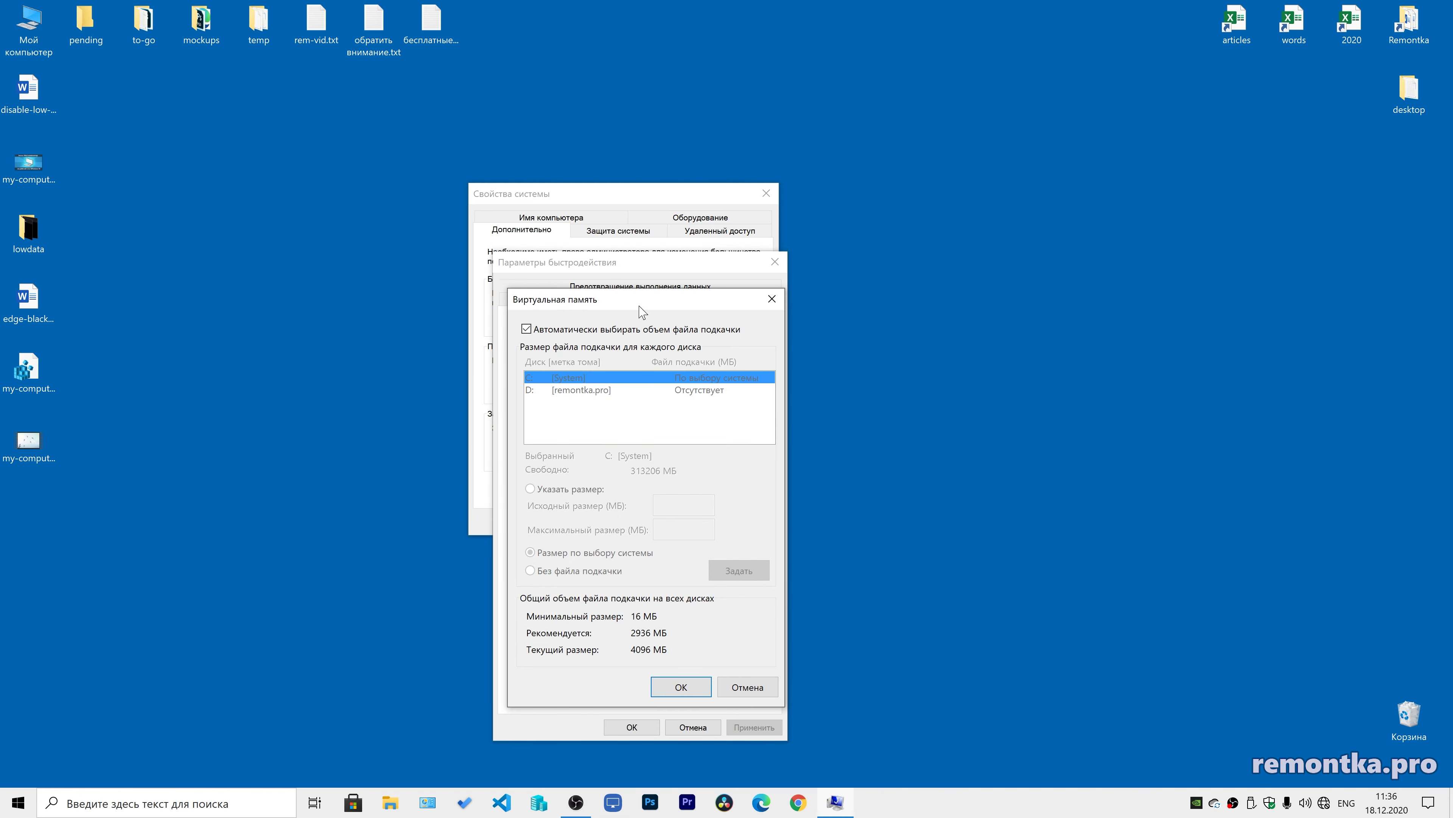
left_click_drag(593, 272, 581, 186)
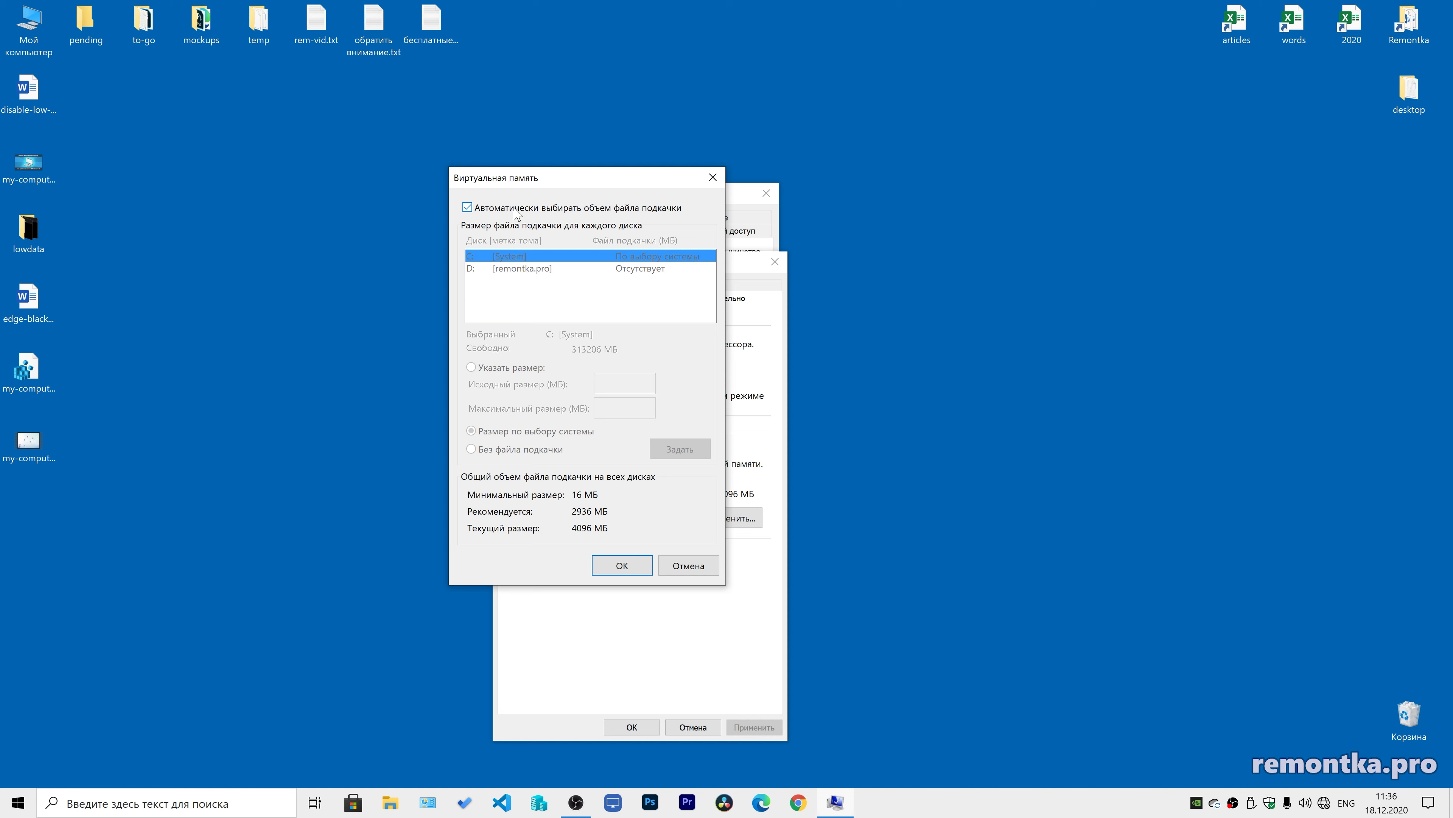
left_click(467, 208)
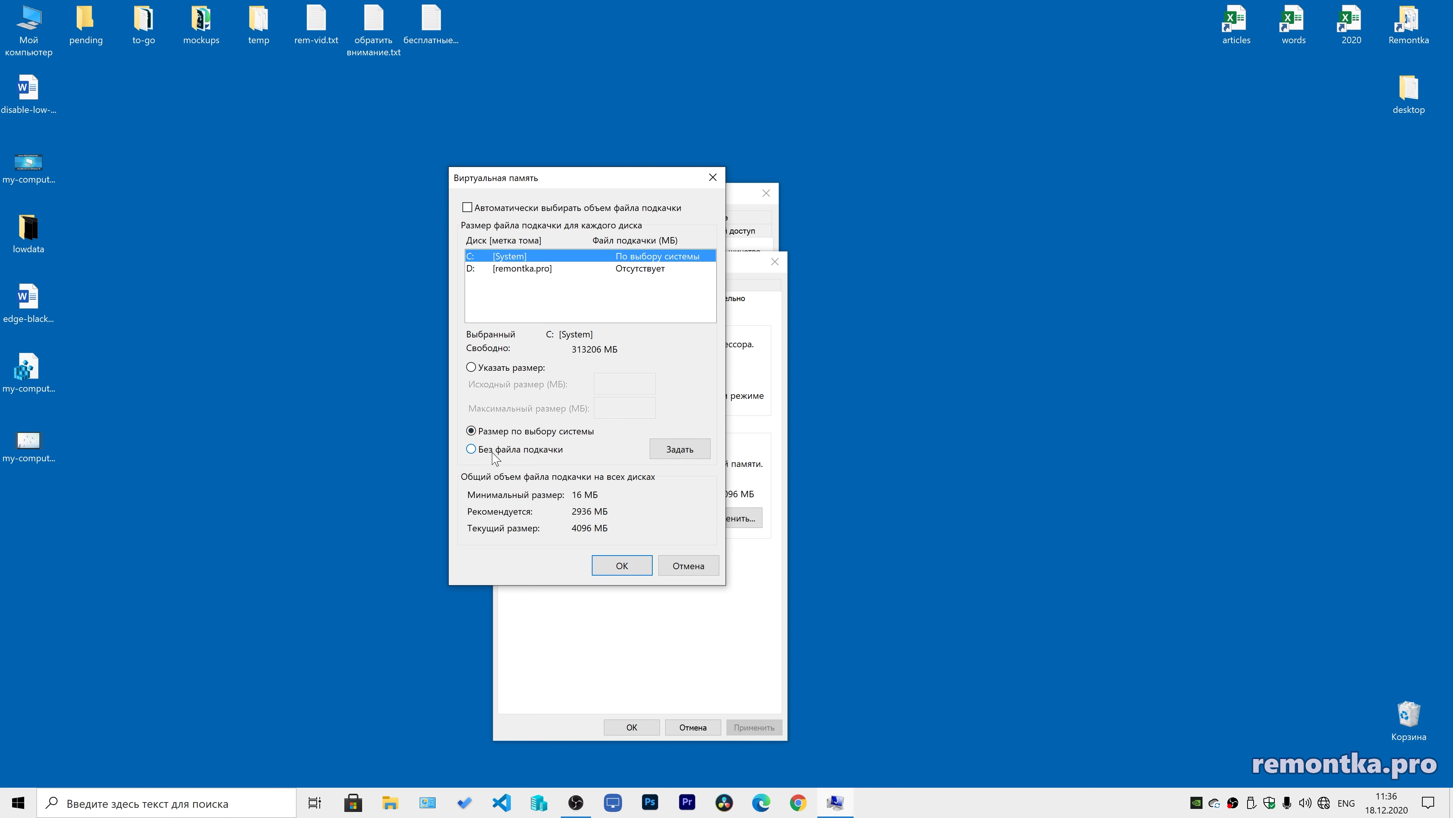
Compare the custom and system-managed paging file size options for drive C:, and check drive D:'s paging file setting
left_click(506, 367)
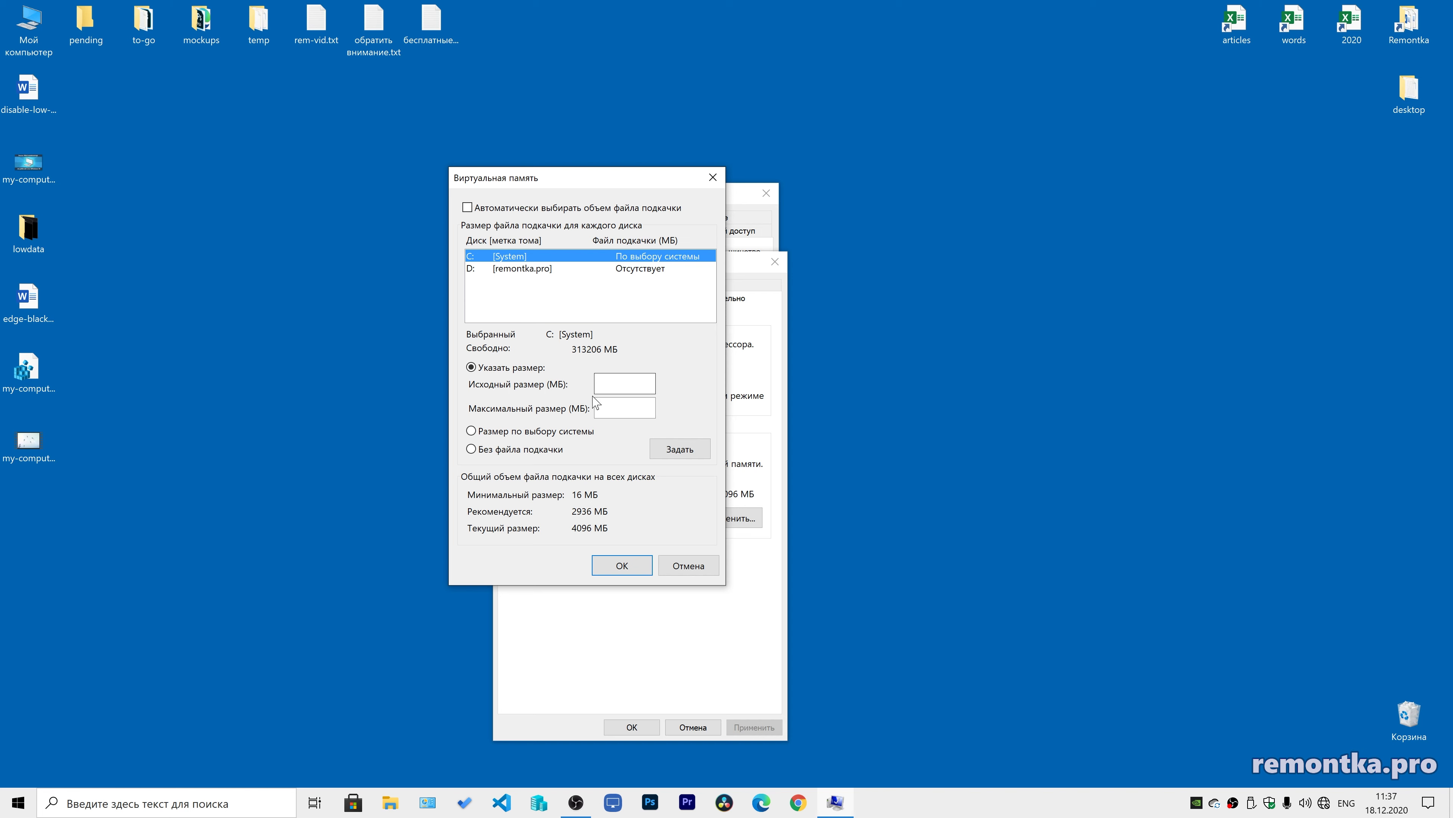
left_click(499, 432)
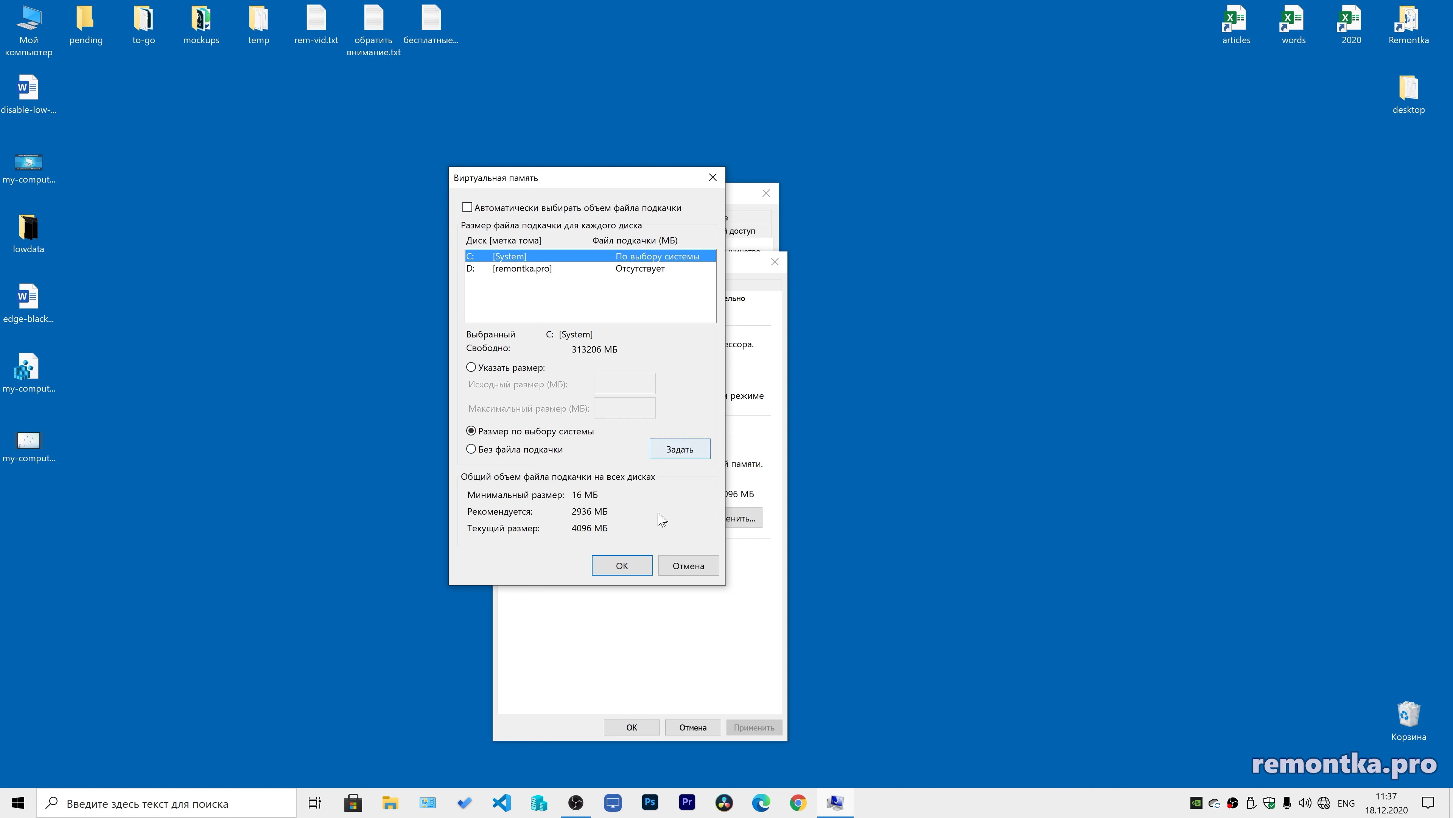
left_click(527, 370)
left_click(515, 431)
left_click(530, 276)
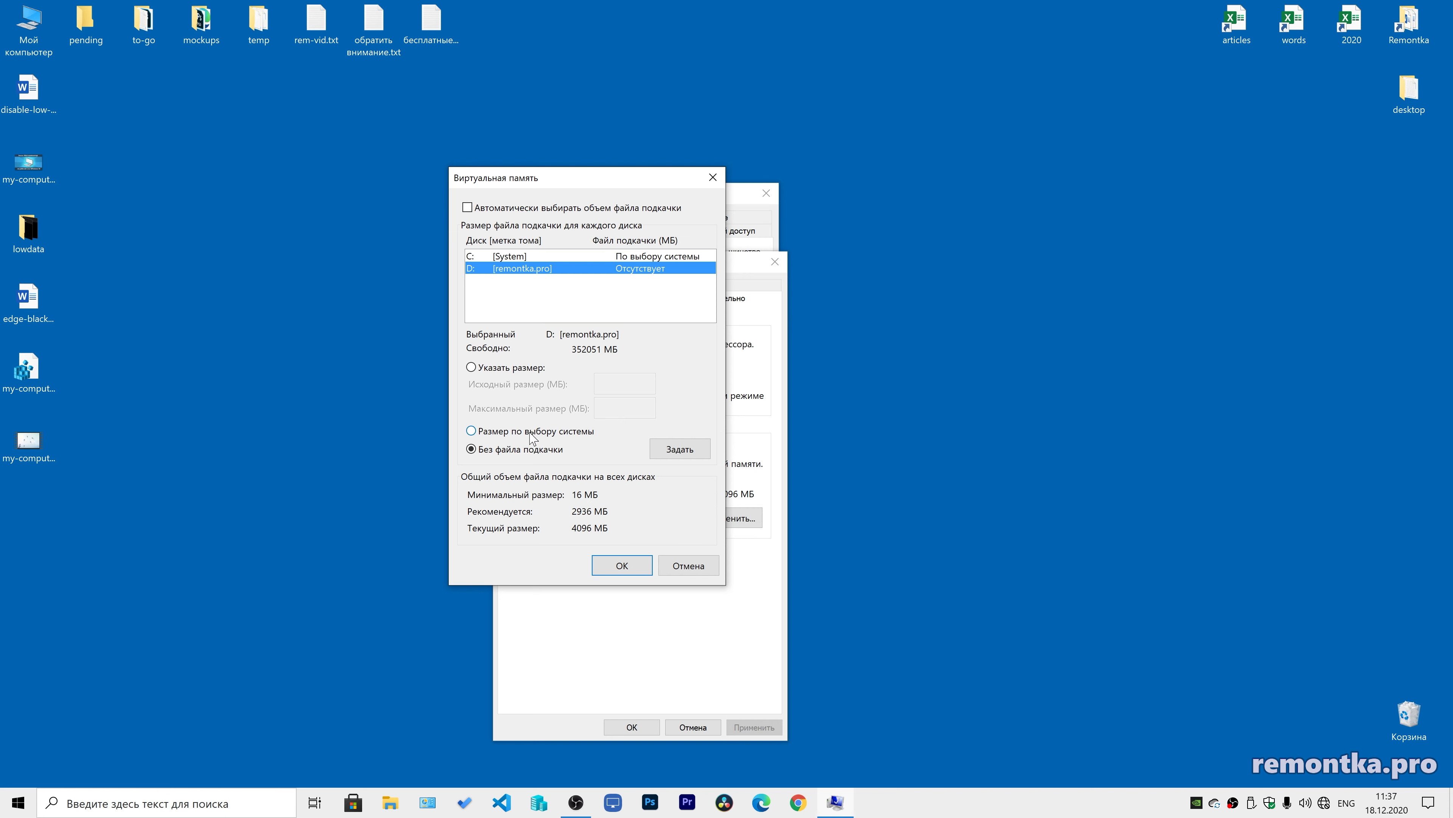
left_click(517, 257)
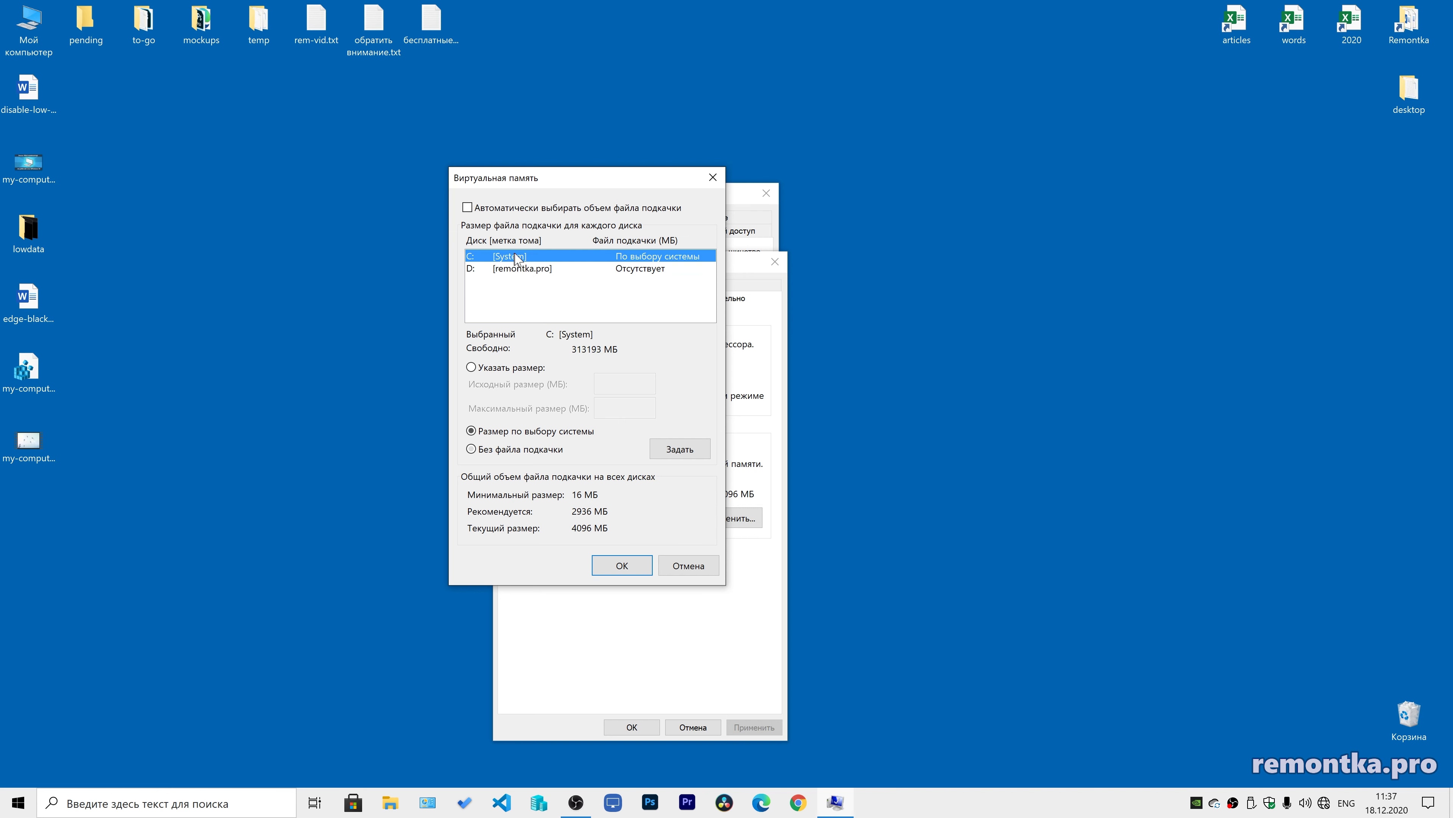